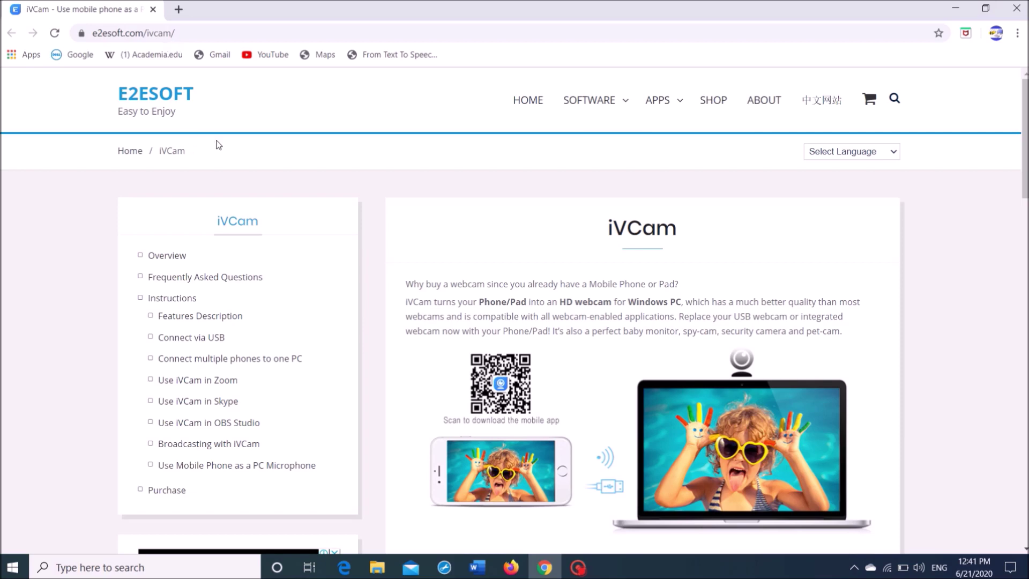
Step: Scroll the e2esoft iVCam page down to the Download Windows Client Software buttons
{"action": "scroll", "coordinate": [398, 182], "scroll_direction": "down", "scroll_amount": 4}
{"action": "scroll", "coordinate": [451, 211], "scroll_direction": "down", "scroll_amount": 1}
{"action": "scroll", "coordinate": [422, 300], "scroll_direction": "down", "scroll_amount": 1}
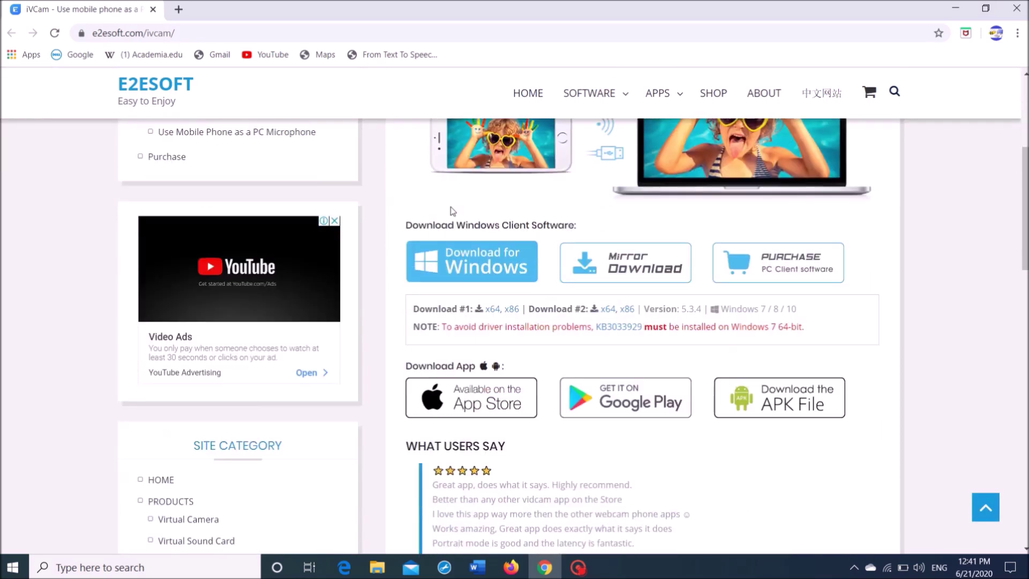
Step: Download iVCam_x64_v5.3.4 into Downloads and show the installer in its folder
{"action": "left_click", "coordinate": [472, 266]}
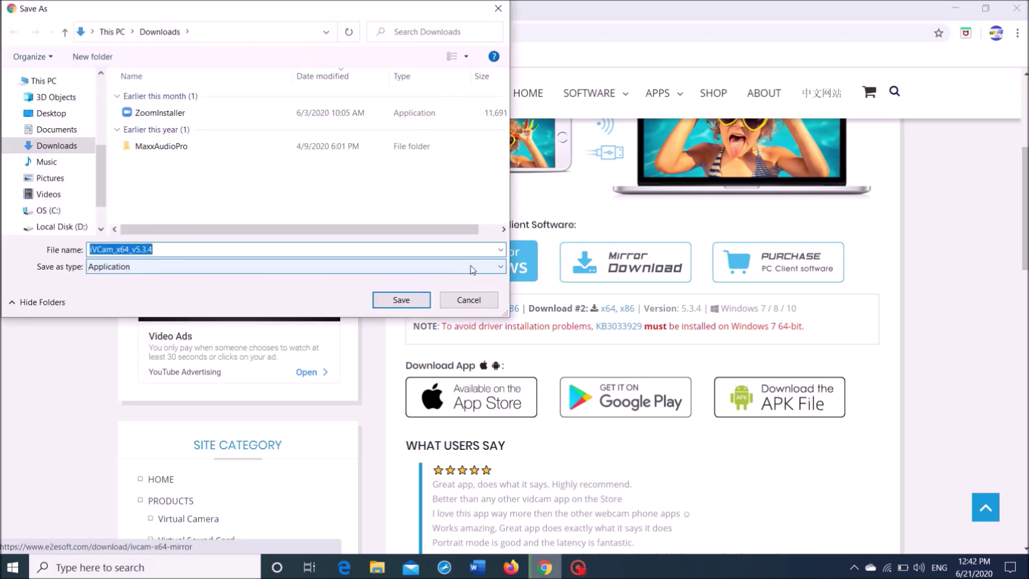
{"action": "left_click", "coordinate": [408, 300]}
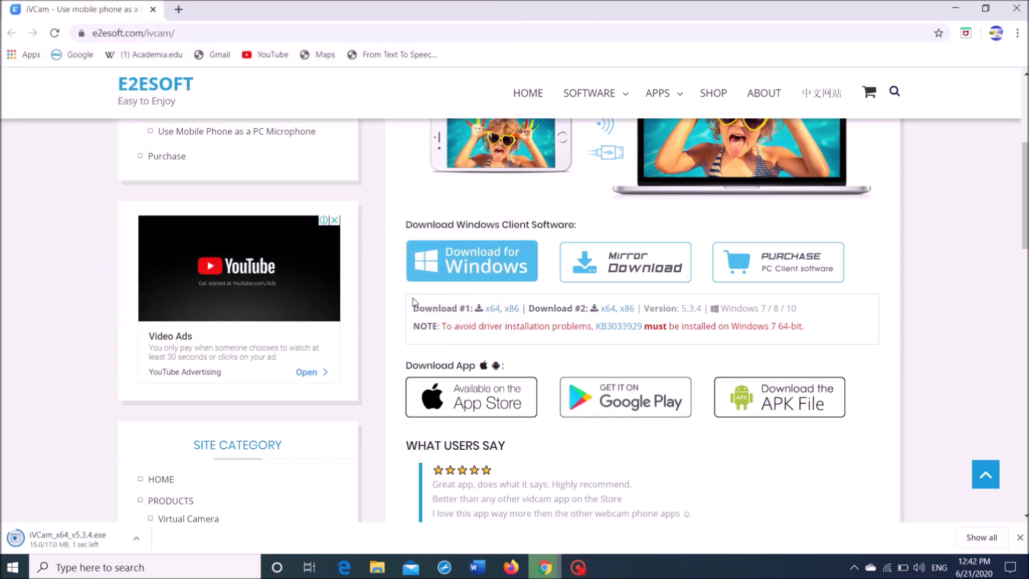
{"action": "left_click", "coordinate": [136, 546]}
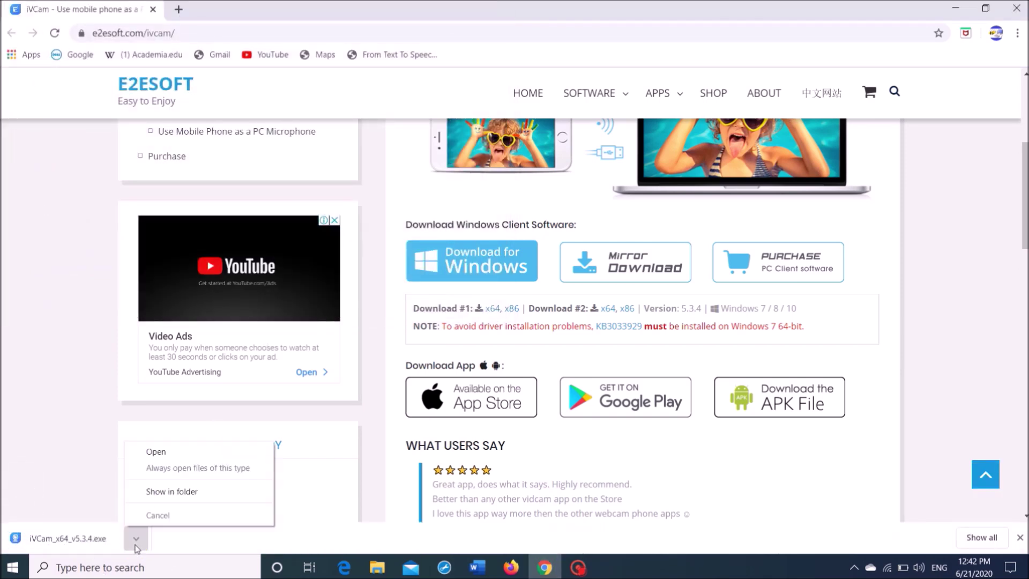
{"action": "left_click", "coordinate": [187, 491]}
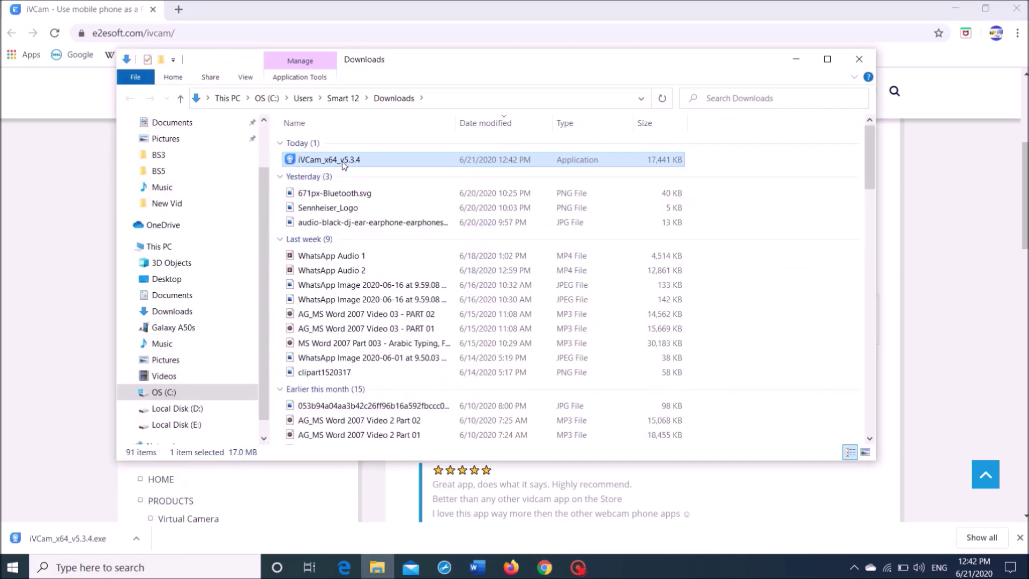
Step: Install iVCam 5.3 in English with the default location and Start Menu folder
{"action": "double_click", "coordinate": [343, 161]}
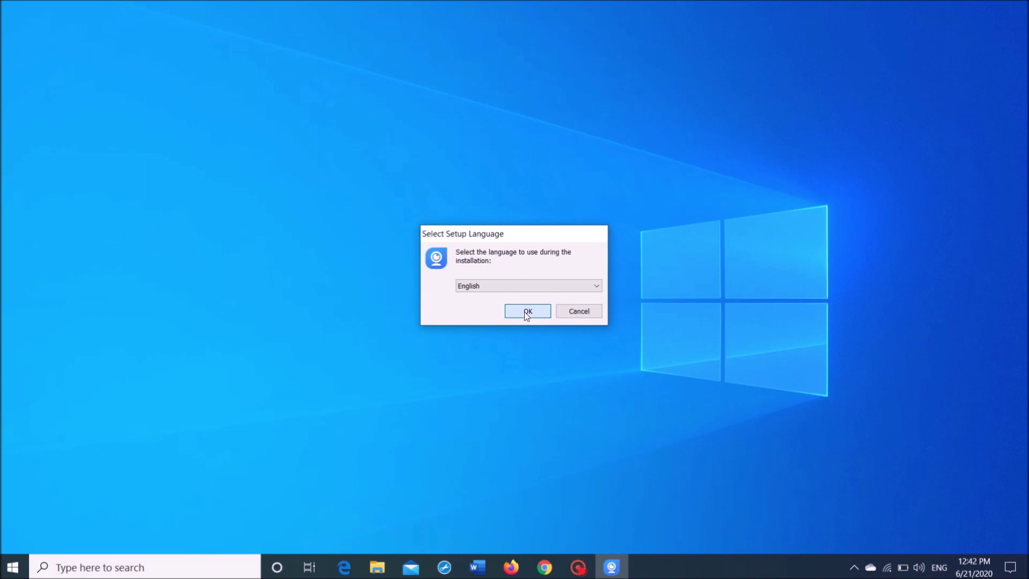
{"action": "left_click", "coordinate": [526, 314]}
{"action": "left_click", "coordinate": [585, 389]}
{"action": "left_click", "coordinate": [587, 390]}
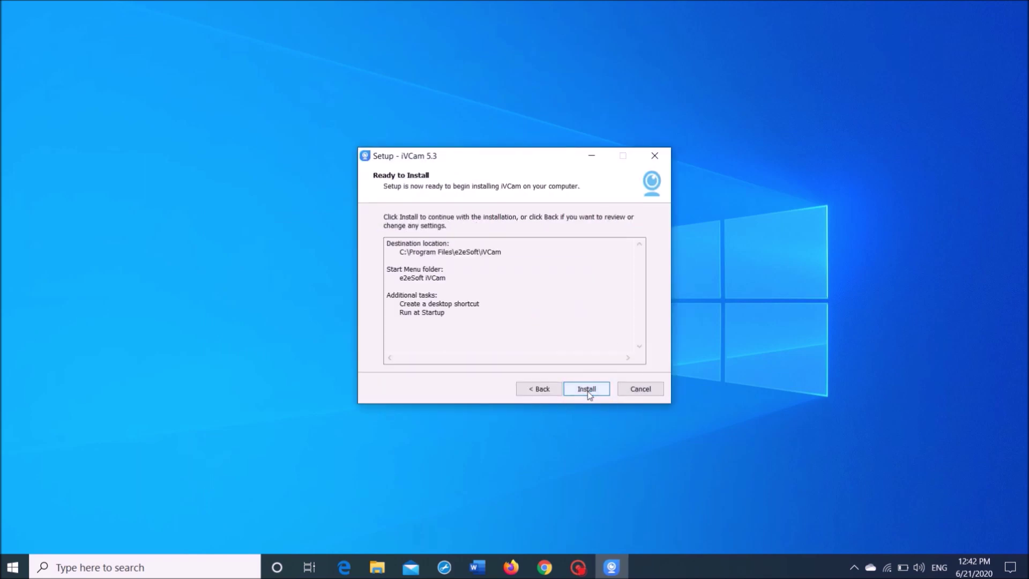
{"action": "left_click", "coordinate": [589, 395]}
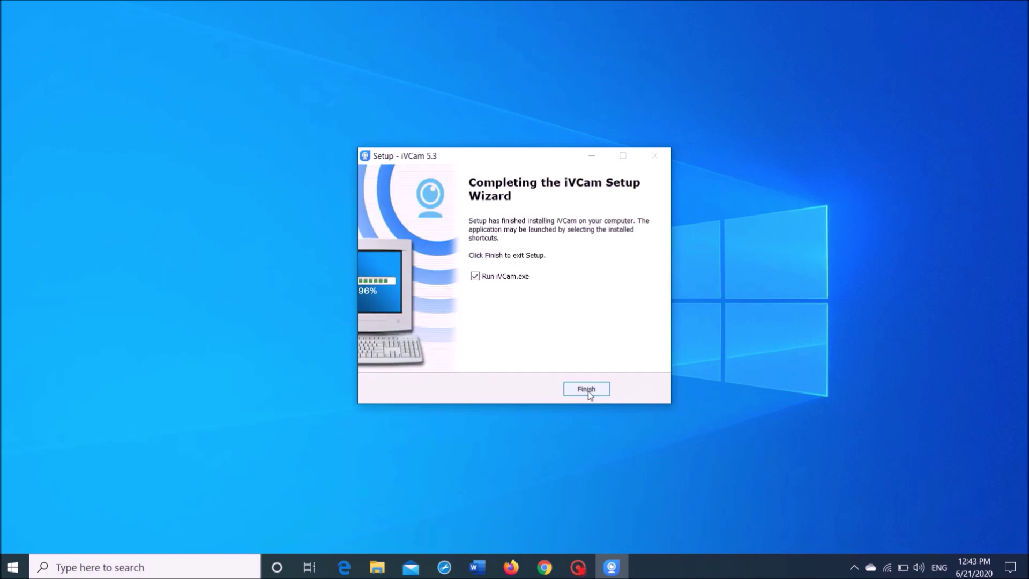
{"action": "left_click", "coordinate": [590, 395]}
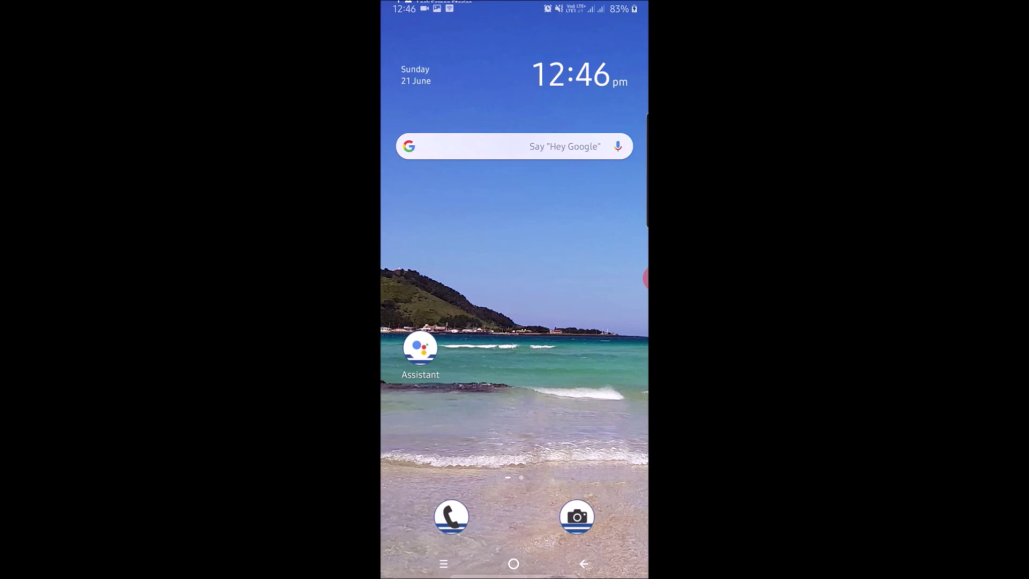
Step: Open the phone's Settings from the app list and go to About phone
{"action": "left_click_drag", "start_coordinate": [515, 456], "coordinate": [515, 241]}
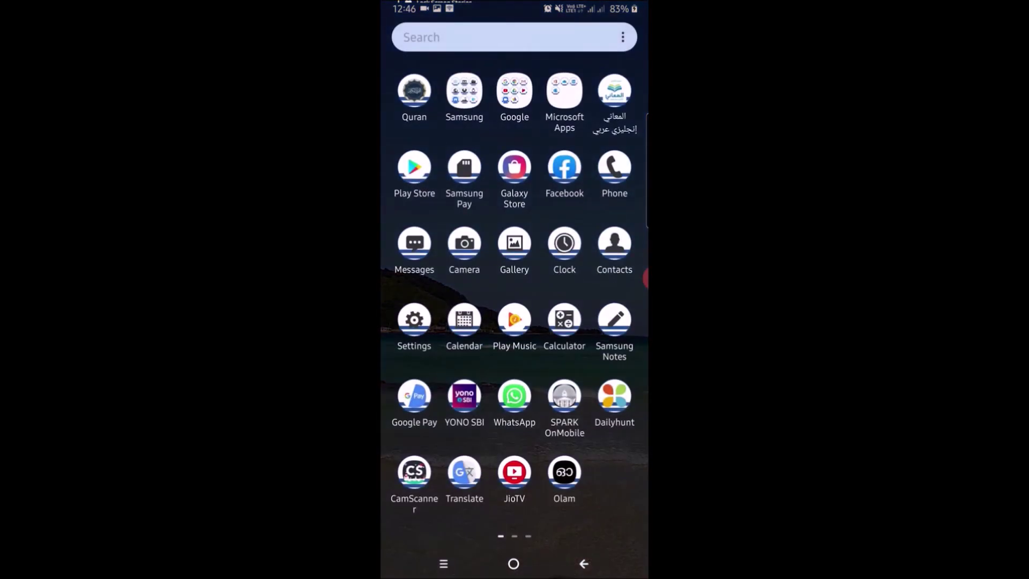
{"action": "left_click", "coordinate": [414, 319]}
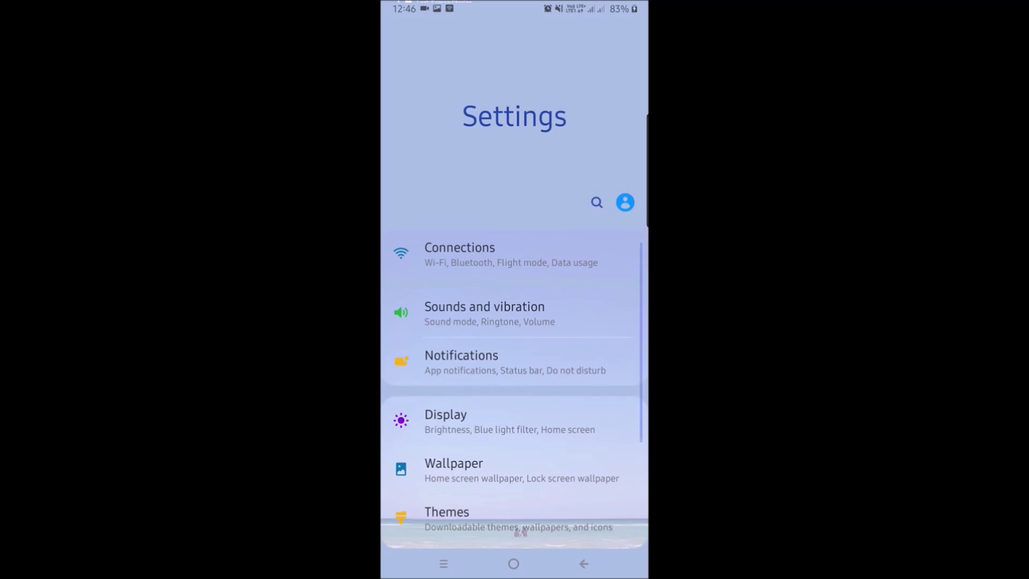
{"action": "left_click_drag", "start_coordinate": [514, 429], "coordinate": [515, 199]}
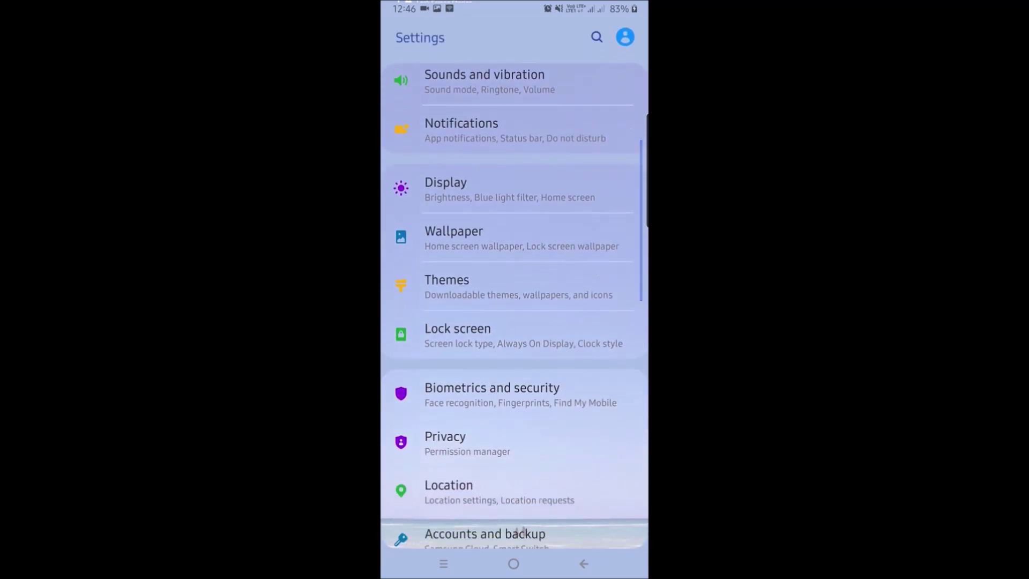
{"action": "left_click_drag", "start_coordinate": [515, 429], "coordinate": [515, 295]}
{"action": "left_click_drag", "start_coordinate": [515, 375], "coordinate": [515, 252]}
{"action": "left_click_drag", "start_coordinate": [515, 429], "coordinate": [515, 268]}
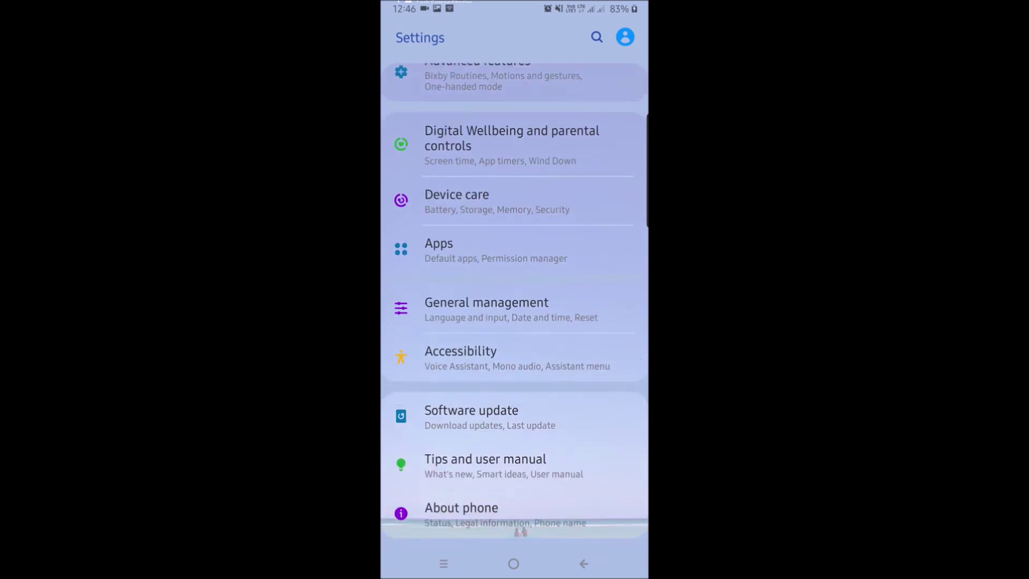
{"action": "left_click", "coordinate": [461, 512]}
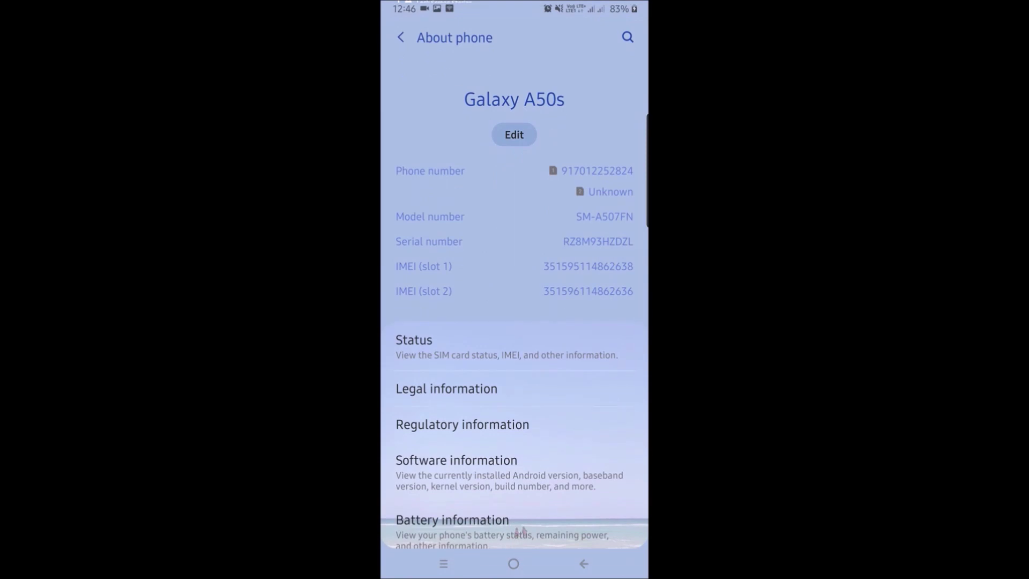
Step: Tap Build number under Software information until developer mode unlocks, then return to About phone
{"action": "scroll", "coordinate": [523, 531], "scroll_direction": "down", "scroll_amount": 2}
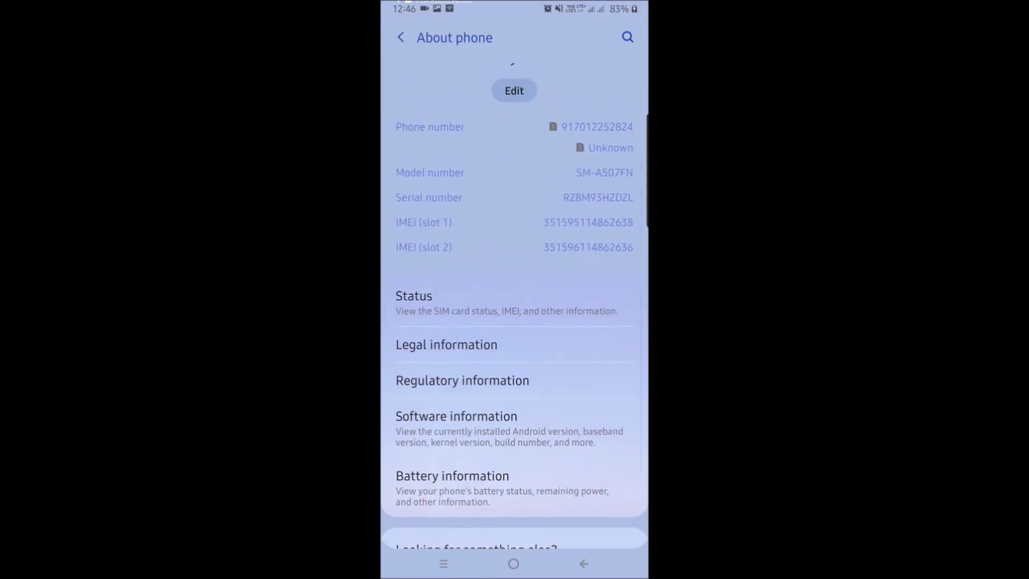
{"action": "left_click", "coordinate": [456, 424]}
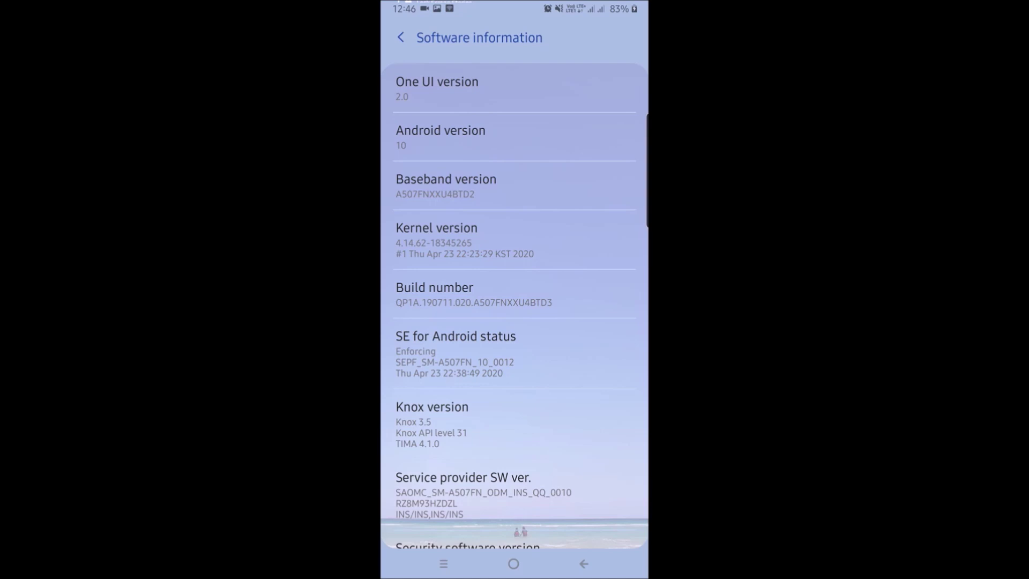
{"action": "left_click", "coordinate": [475, 293]}
{"action": "left_click", "coordinate": [475, 294]}
{"action": "left_click", "coordinate": [401, 37]}
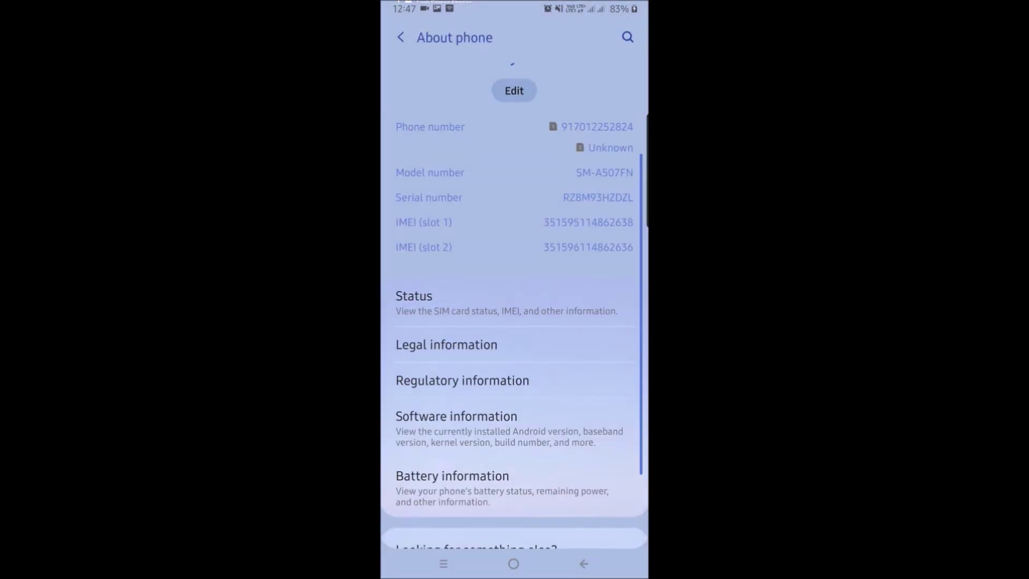
Step: Navigate from the main settings list to the Developer options page
{"action": "left_click", "coordinate": [401, 37]}
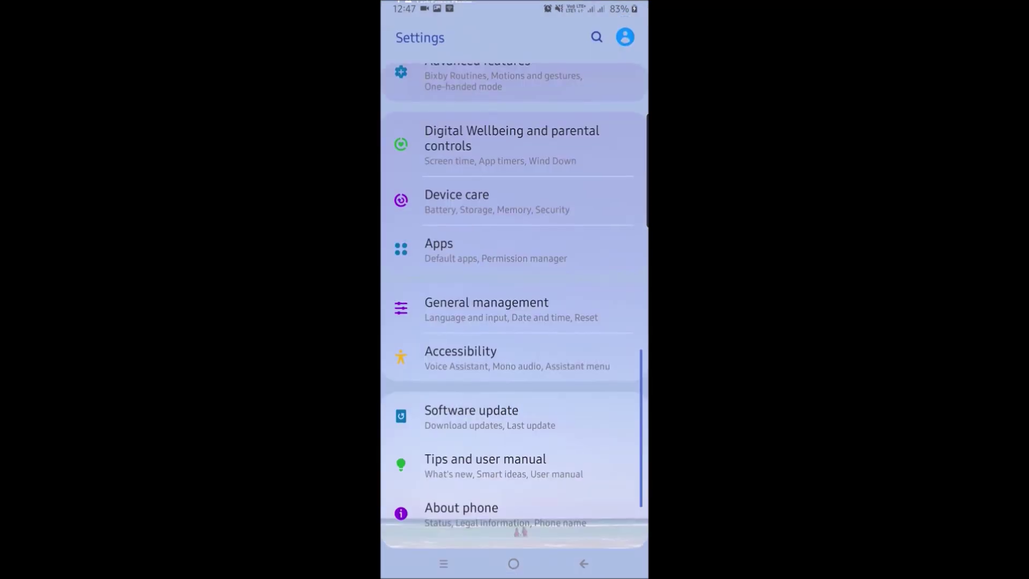
{"action": "scroll", "coordinate": [515, 311], "scroll_direction": "up", "scroll_amount": 15}
{"action": "scroll", "coordinate": [515, 311], "scroll_direction": "down", "scroll_amount": 5}
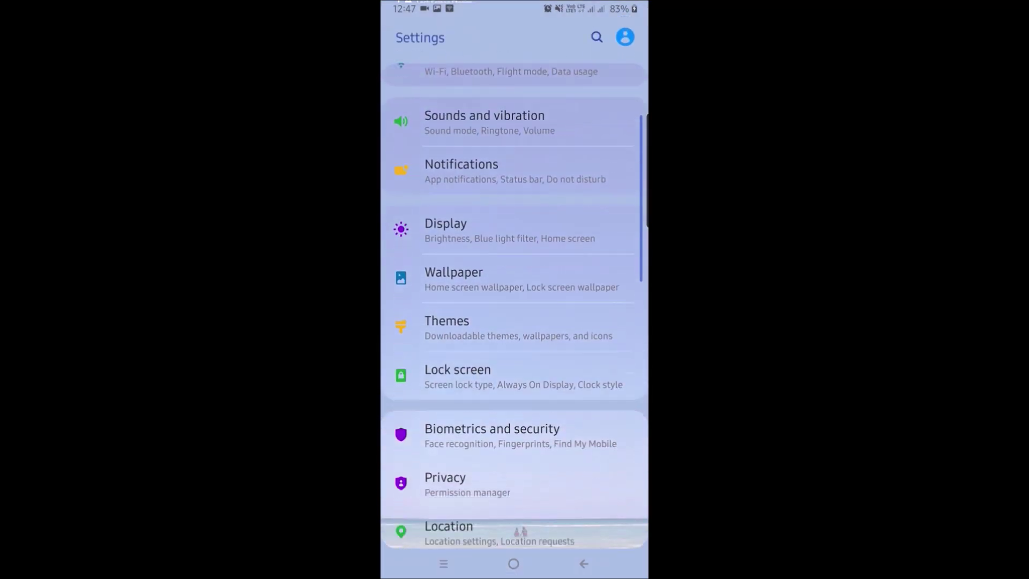
{"action": "scroll", "coordinate": [515, 311], "scroll_direction": "down", "scroll_amount": 5}
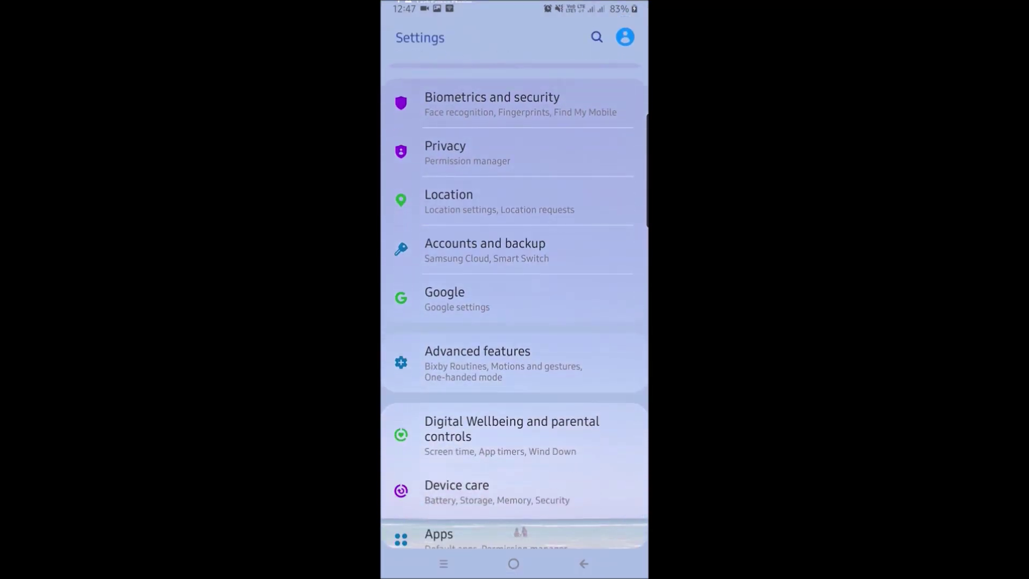
{"action": "scroll", "coordinate": [515, 305], "scroll_direction": "down", "scroll_amount": 1}
{"action": "scroll", "coordinate": [515, 306], "scroll_direction": "down", "scroll_amount": 2}
{"action": "scroll", "coordinate": [515, 306], "scroll_direction": "down", "scroll_amount": 3}
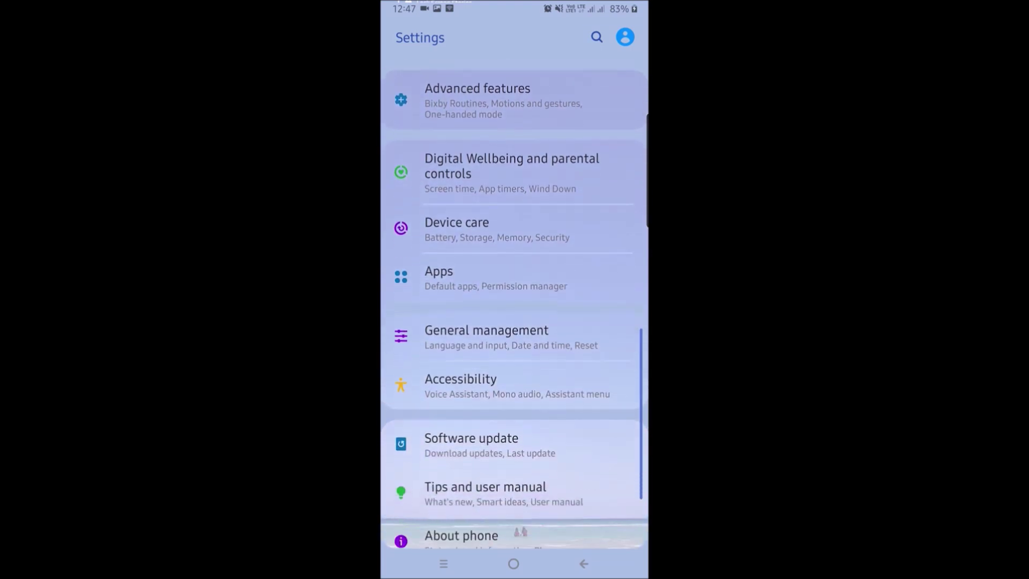
{"action": "scroll", "coordinate": [515, 306], "scroll_direction": "down", "scroll_amount": 2}
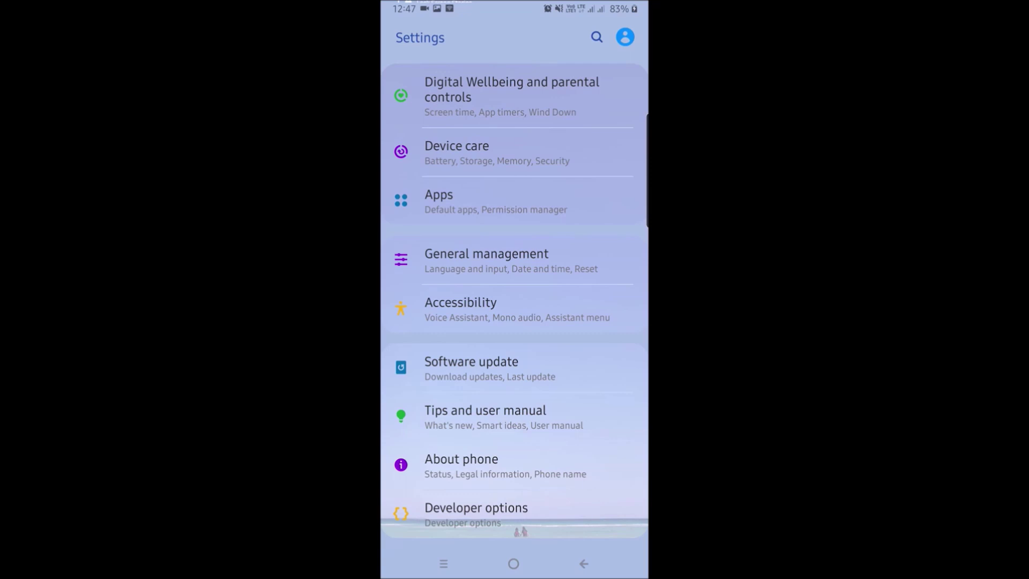
{"action": "left_click", "coordinate": [476, 510]}
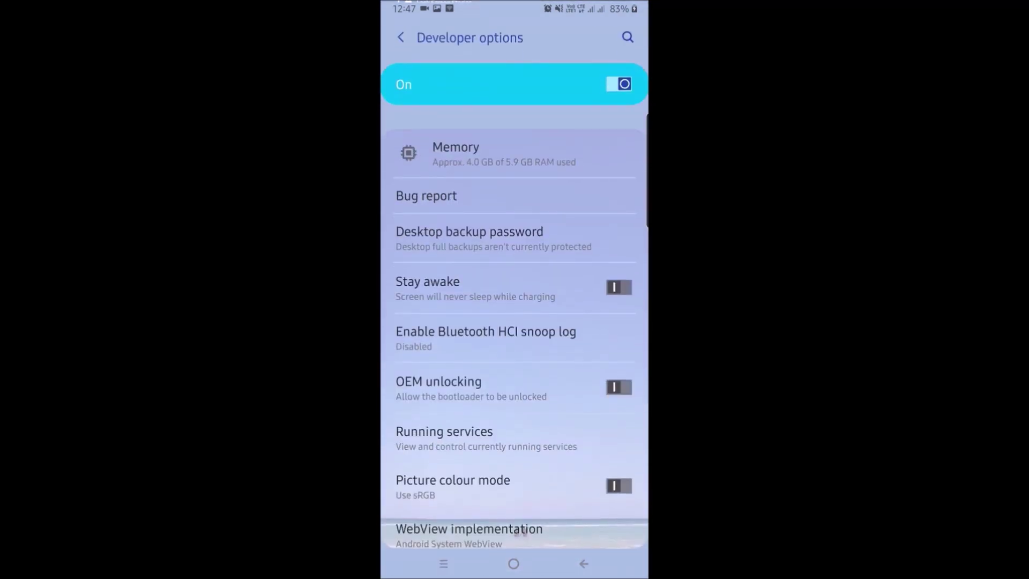
Step: Enable USB debugging and always allow debugging from this computer
{"action": "scroll", "coordinate": [514, 333], "scroll_direction": "down", "scroll_amount": 2}
{"action": "scroll", "coordinate": [514, 333], "scroll_direction": "down", "scroll_amount": 2}
{"action": "scroll", "coordinate": [515, 332], "scroll_direction": "down", "scroll_amount": 2}
{"action": "scroll", "coordinate": [515, 332], "scroll_direction": "down", "scroll_amount": 2}
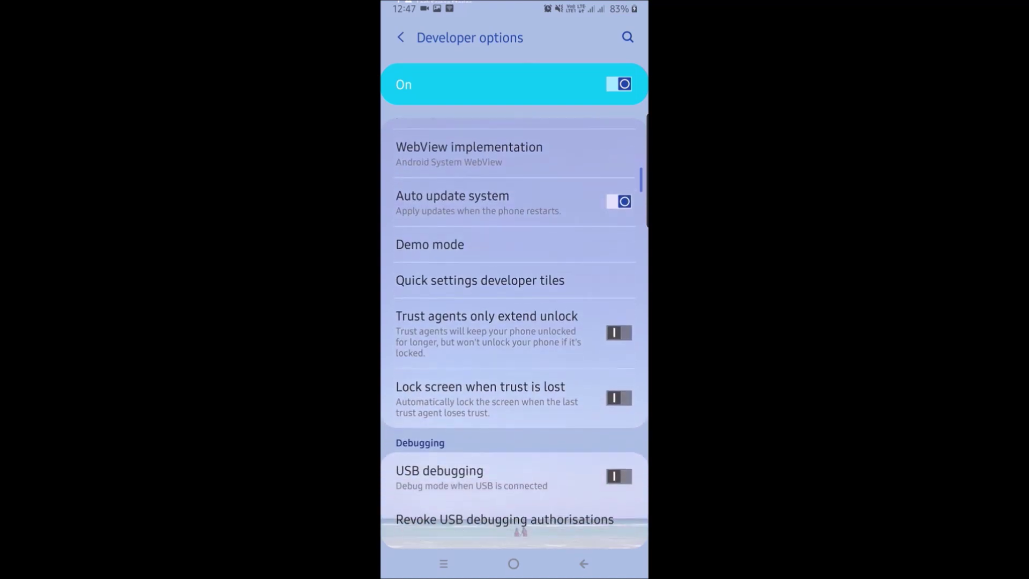
{"action": "scroll", "coordinate": [515, 332], "scroll_direction": "down", "scroll_amount": 2}
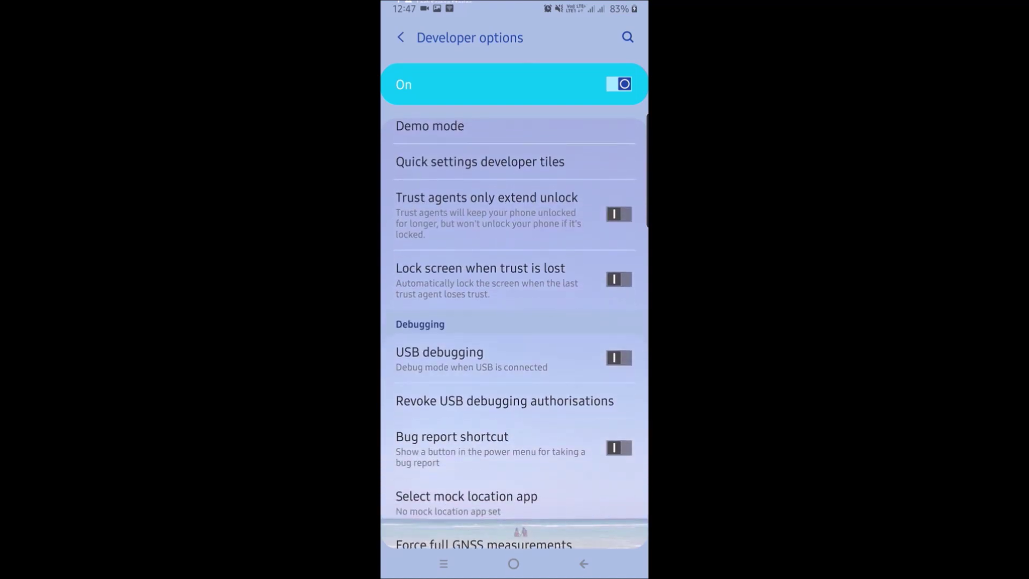
{"action": "left_click", "coordinate": [619, 357]}
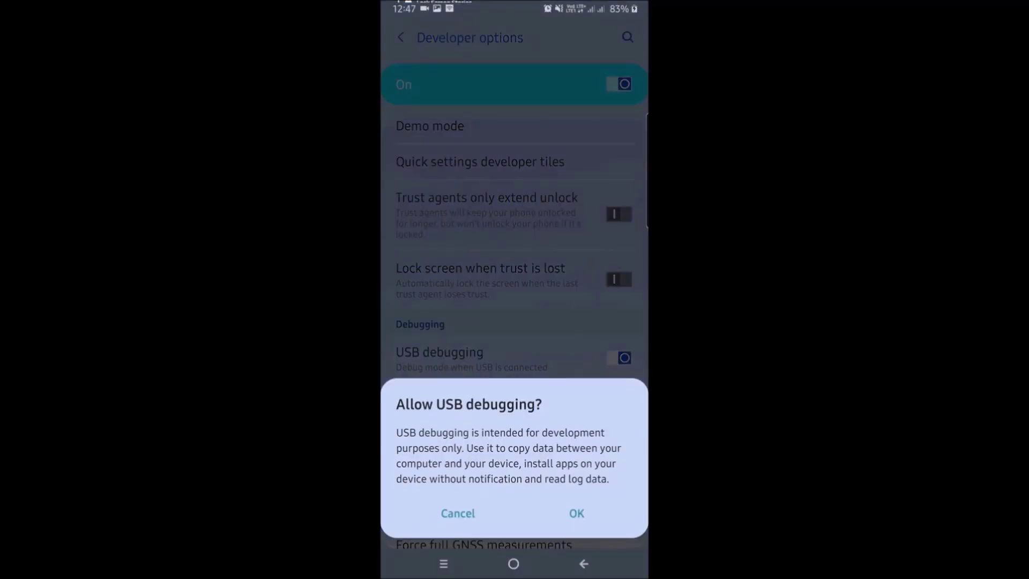
{"action": "left_click", "coordinate": [577, 513]}
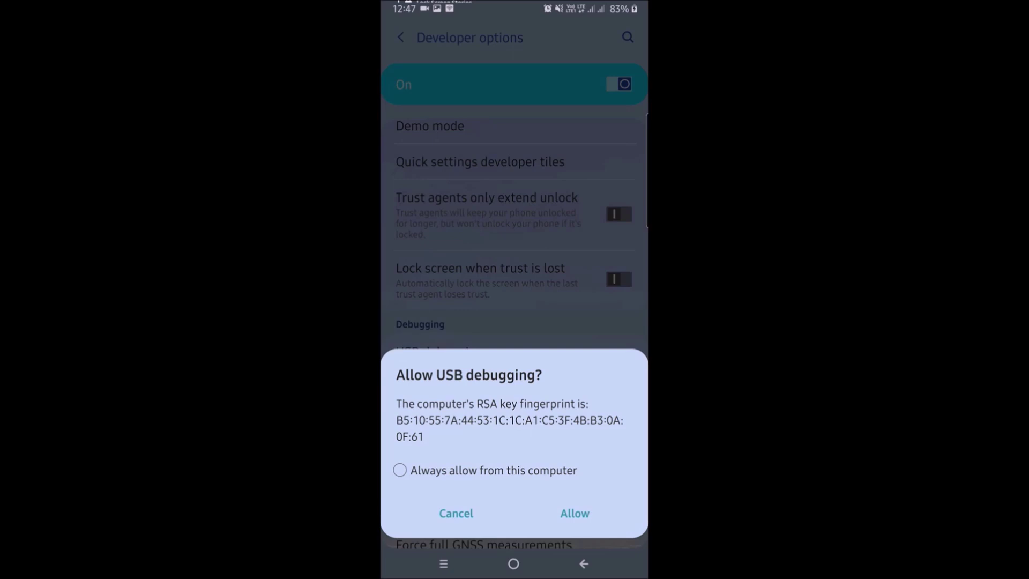
{"action": "left_click", "coordinate": [399, 470]}
{"action": "left_click", "coordinate": [575, 513]}
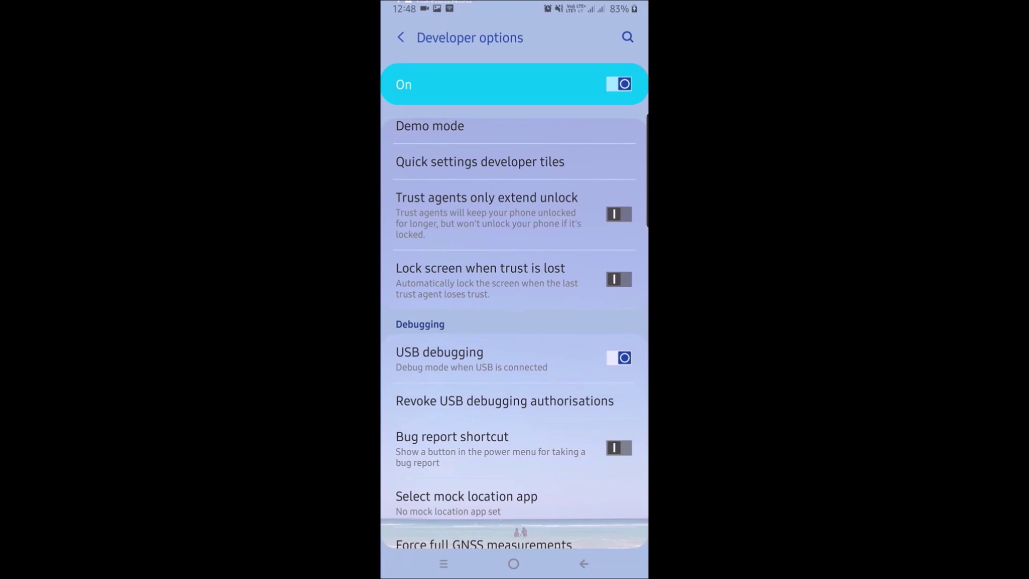
{"action": "left_click", "coordinate": [401, 37]}
Step: From the home screen, page through the app drawer and launch iVCam
{"action": "left_click", "coordinate": [514, 563]}
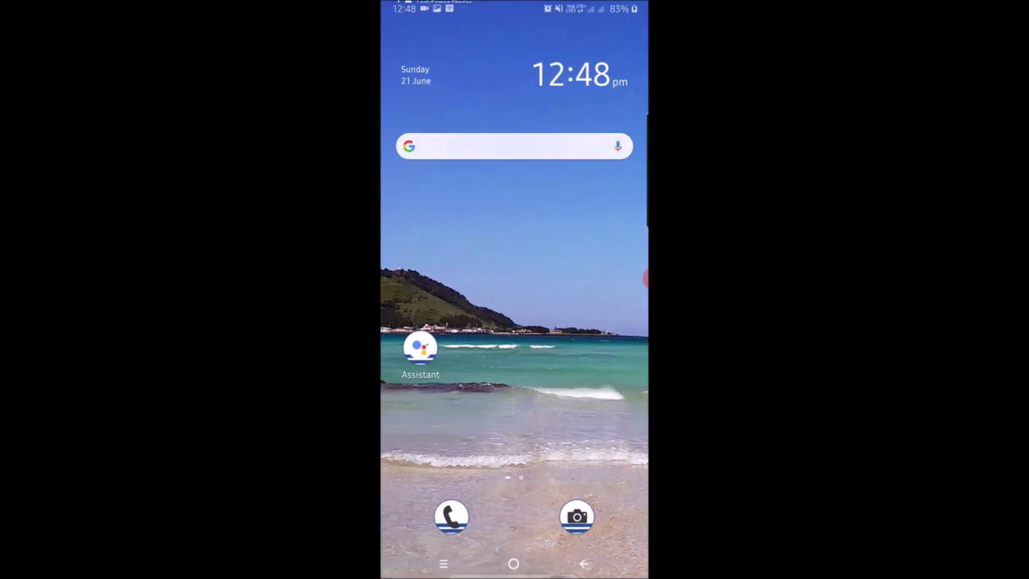
{"action": "left_click_drag", "start_coordinate": [514, 429], "coordinate": [514, 214]}
{"action": "left_click_drag", "start_coordinate": [600, 321], "coordinate": [429, 321]}
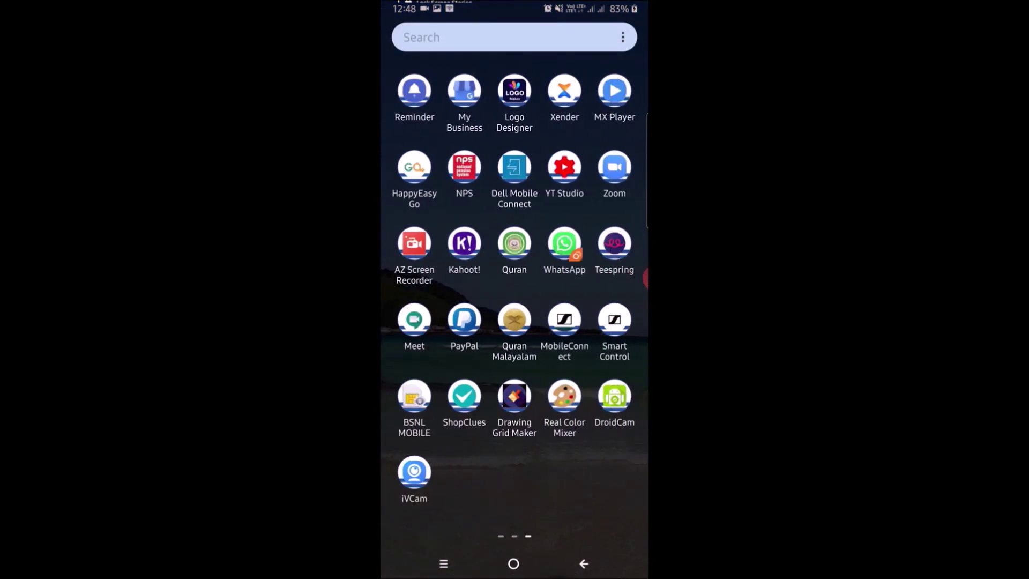
{"action": "left_click", "coordinate": [415, 472]}
{"action": "key", "text": "Escape"}
{"action": "left_click", "coordinate": [414, 472]}
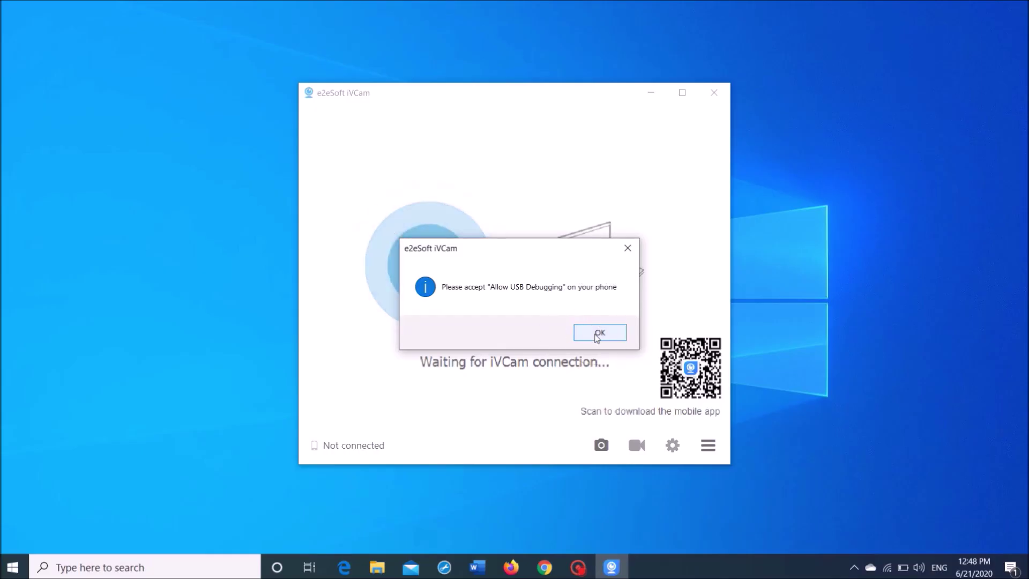
Step: Dismiss the USB debugging reminder and set iVCam's Play Audio to None
{"action": "left_click", "coordinate": [598, 333]}
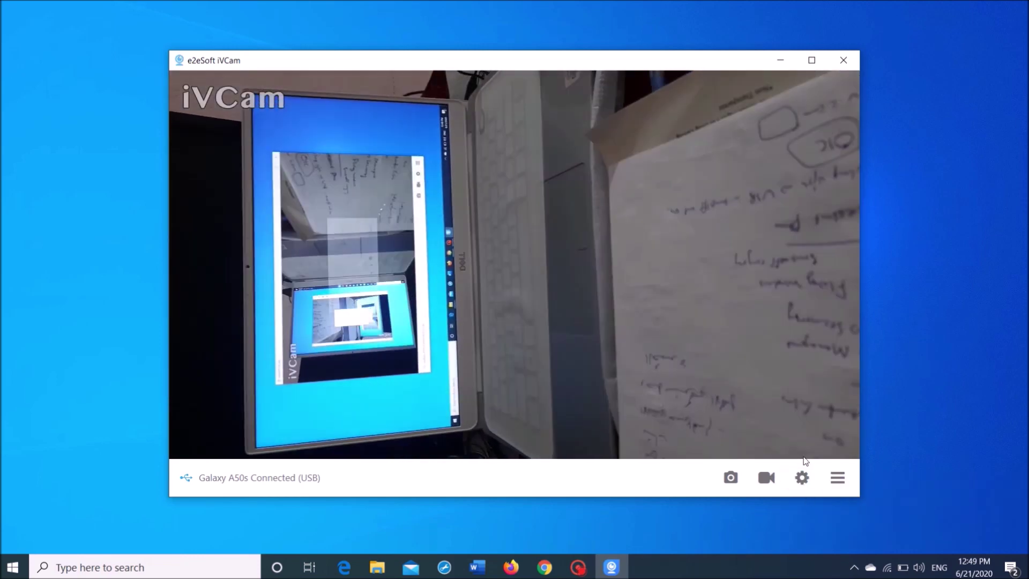
{"action": "left_click", "coordinate": [838, 485]}
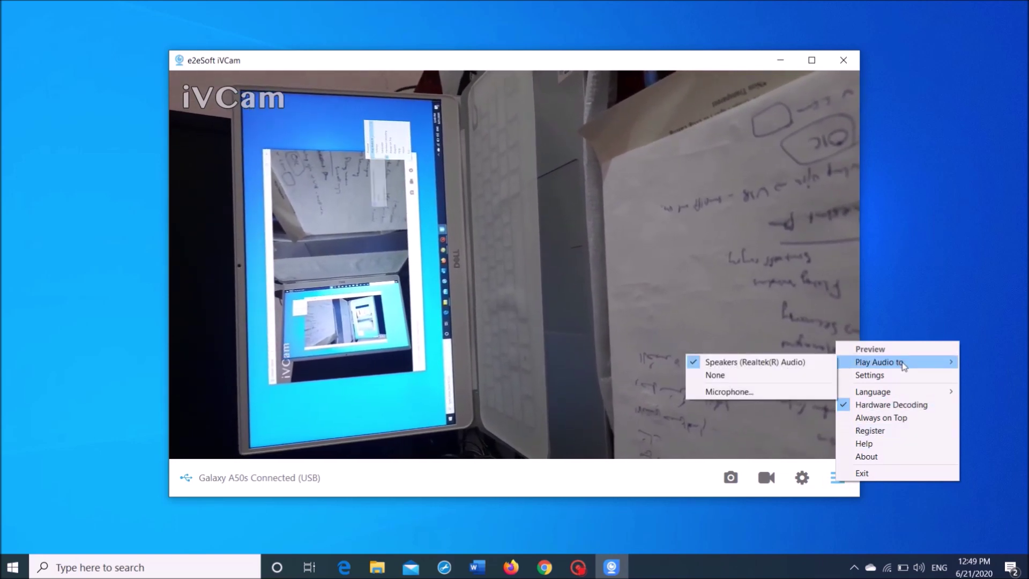
{"action": "mouse_move", "coordinate": [880, 362]}
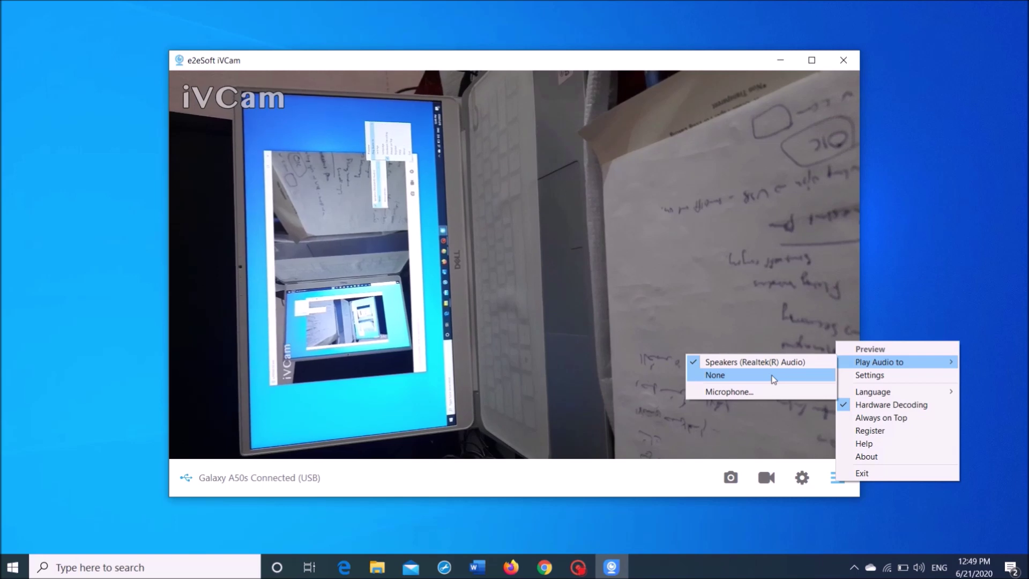
{"action": "left_click", "coordinate": [774, 375]}
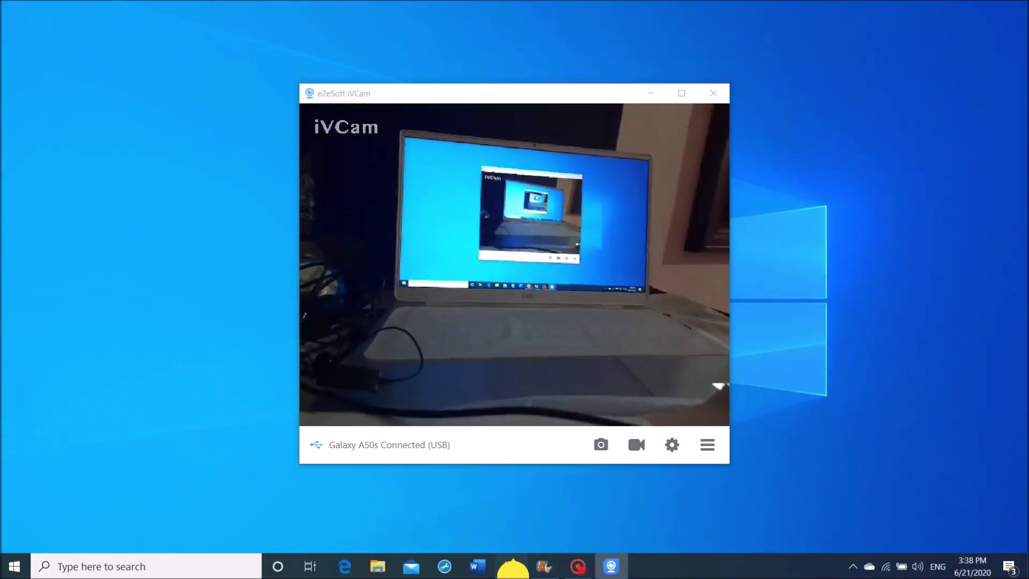
{"action": "left_click", "coordinate": [512, 567]}
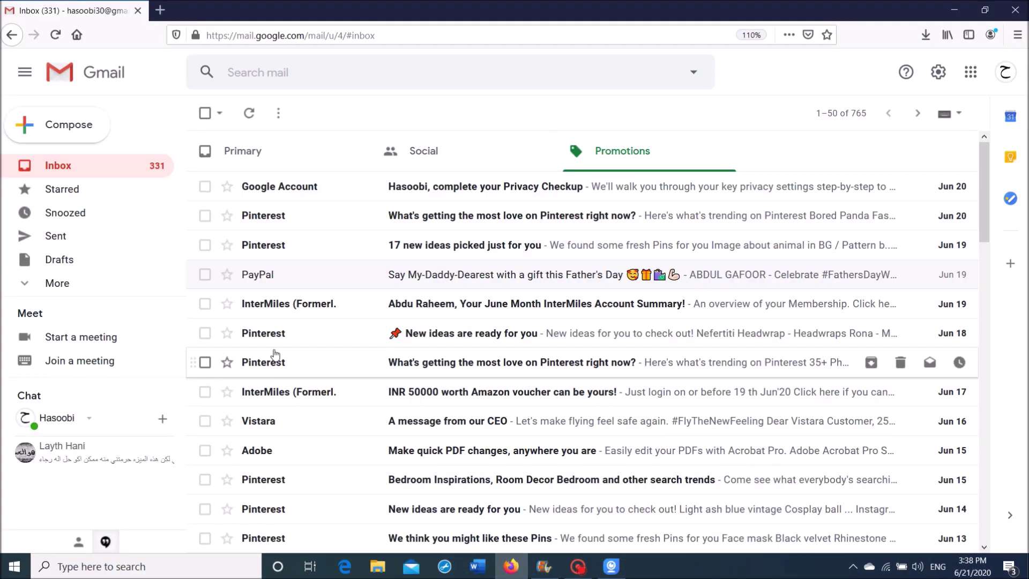
Step: Start a Google Meet meeting, allowing the microphone and the e2eSoft iVCam camera
{"action": "left_click", "coordinate": [118, 343]}
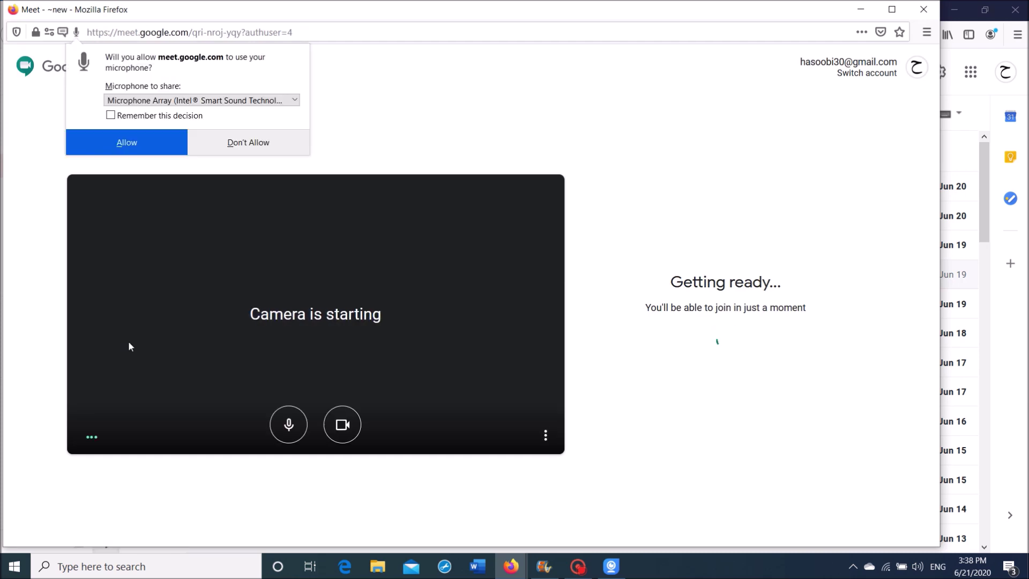
{"action": "left_click", "coordinate": [201, 100]}
{"action": "left_click", "coordinate": [142, 154]}
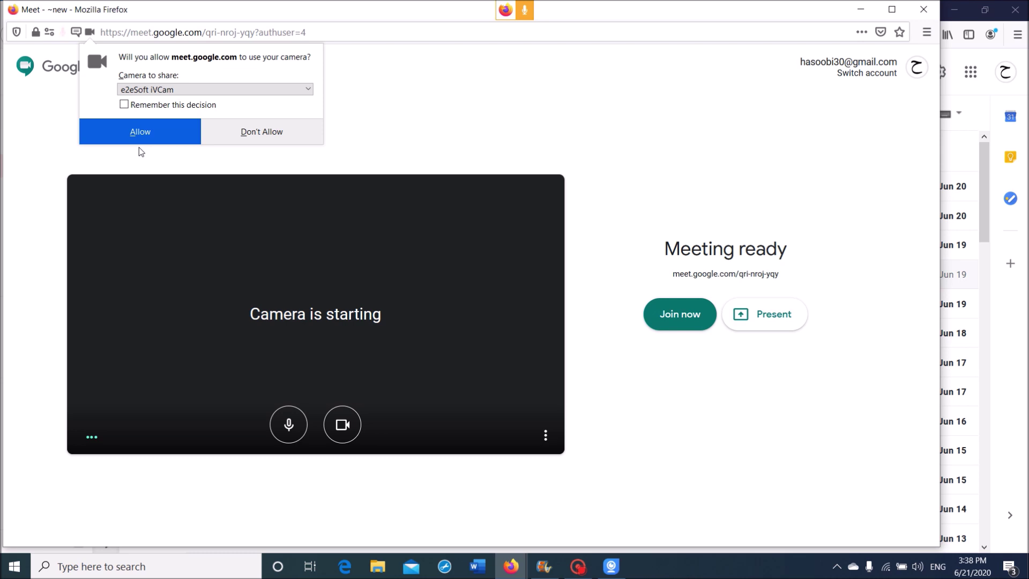
{"action": "left_click", "coordinate": [156, 95]}
{"action": "left_click", "coordinate": [140, 138]}
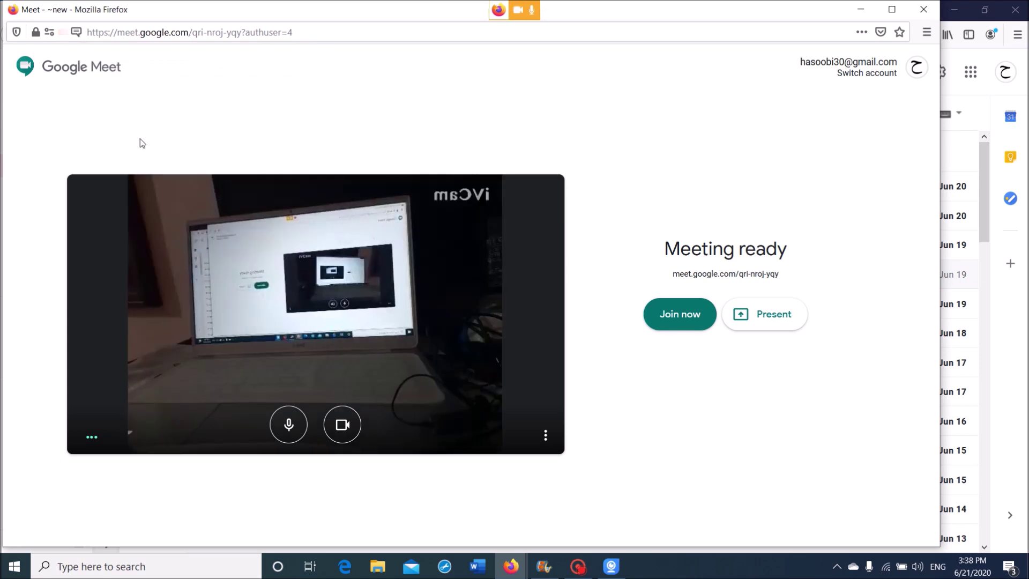
Step: Join the meeting, close the add-others dialog, and leave the call
{"action": "left_click", "coordinate": [681, 316]}
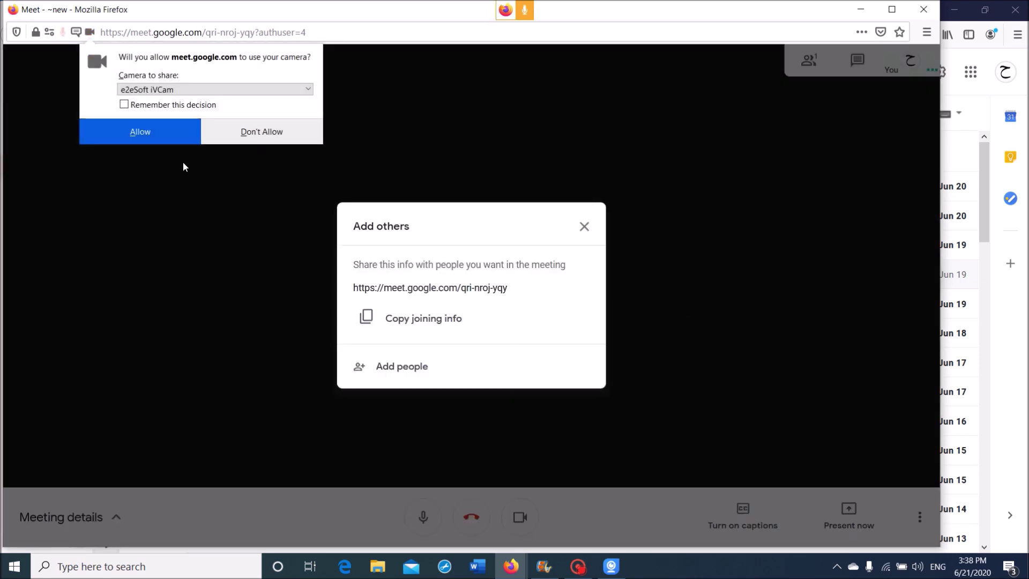
{"action": "left_click", "coordinate": [183, 165]}
{"action": "left_click", "coordinate": [474, 518]}
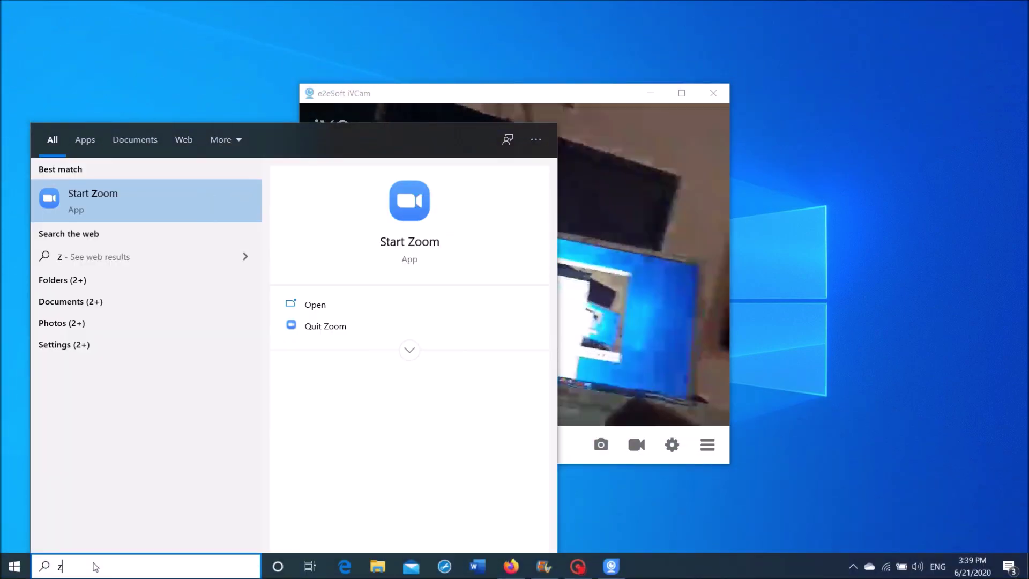
Step: Launch Zoom, run a meeting with the e2eSoft iVCam camera, then leave it
{"action": "key", "text": "Return"}
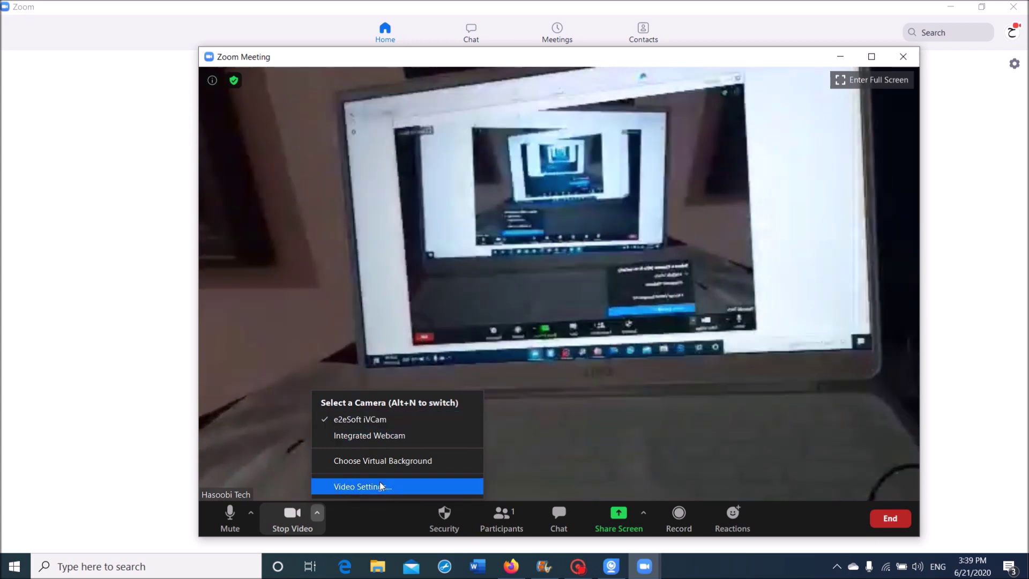
{"action": "left_click", "coordinate": [573, 392]}
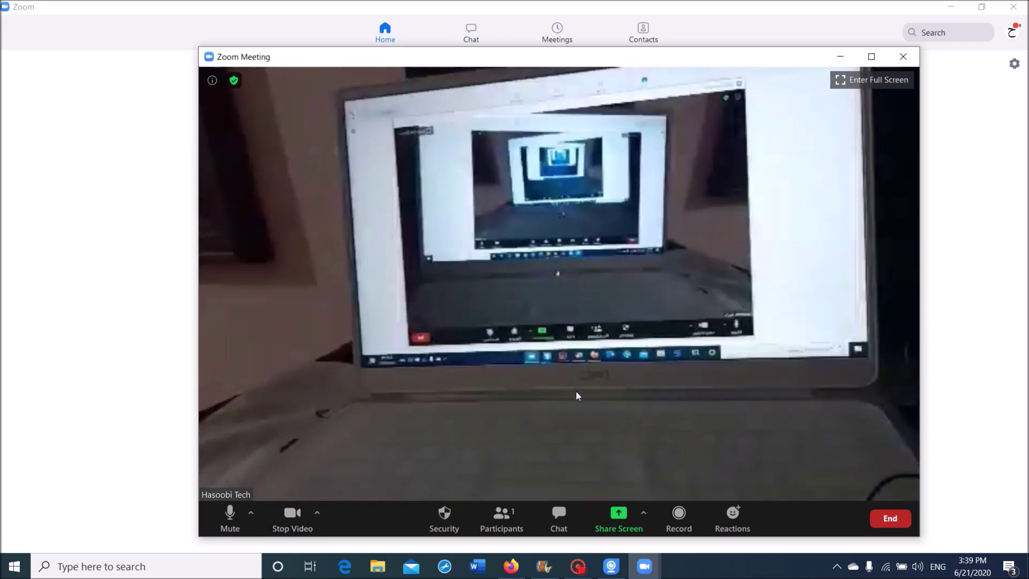
{"action": "left_click", "coordinate": [903, 56]}
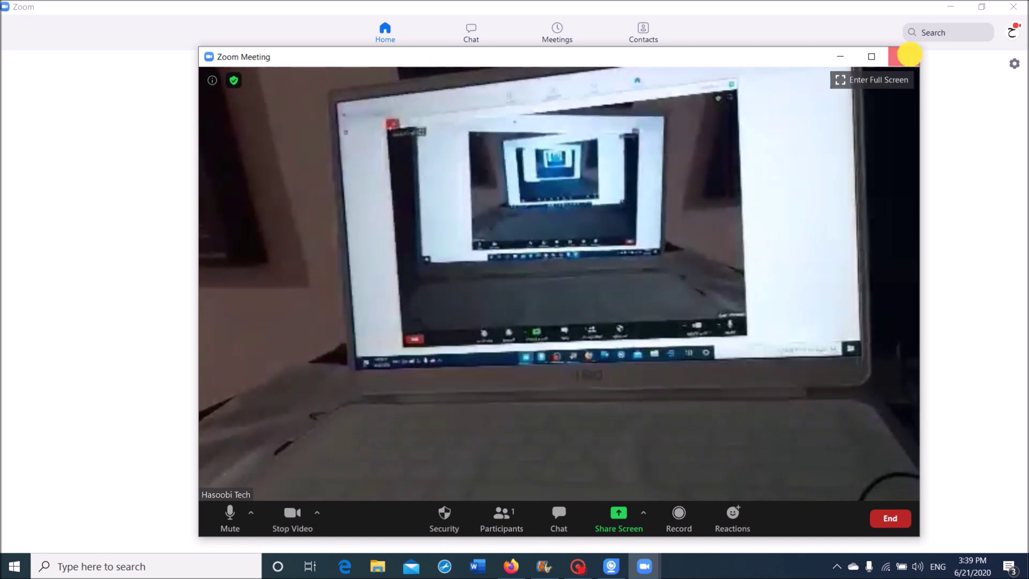
{"action": "left_click", "coordinate": [879, 92]}
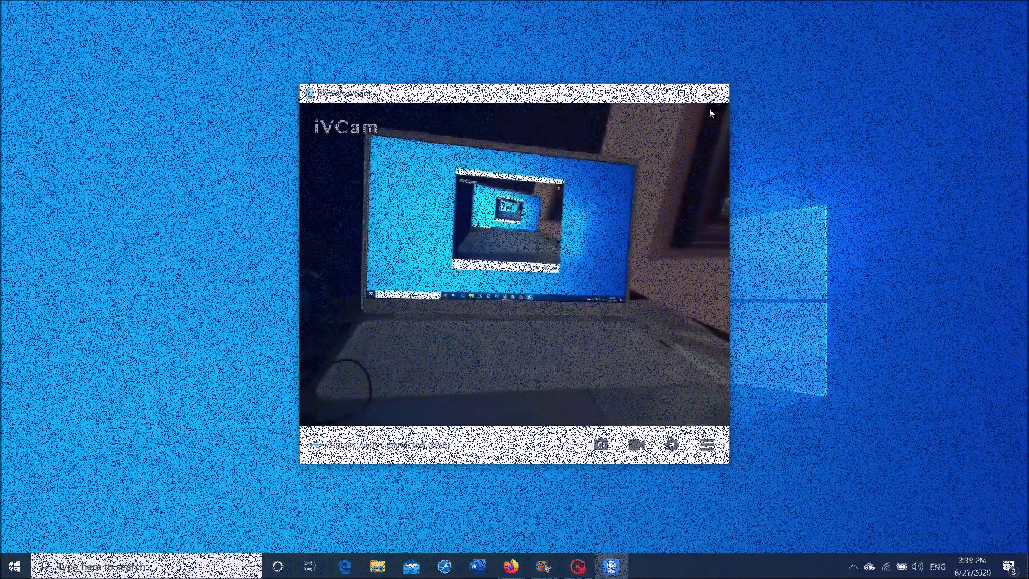